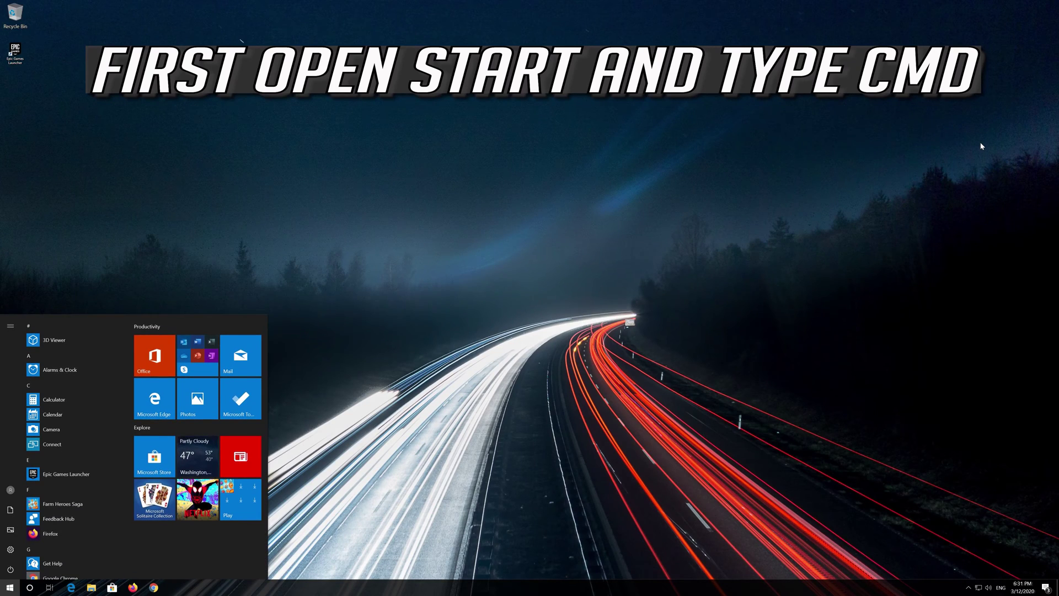
# Search for cmd and launch Command Prompt with Run as administrator.
pyautogui.write('cmd')
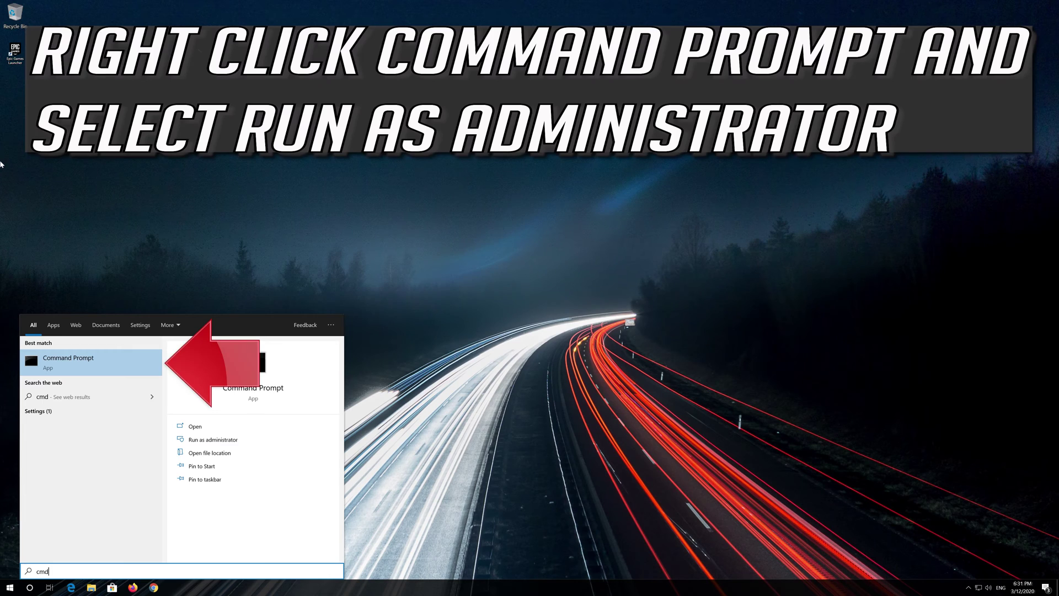
pyautogui.rightClick(107, 368)
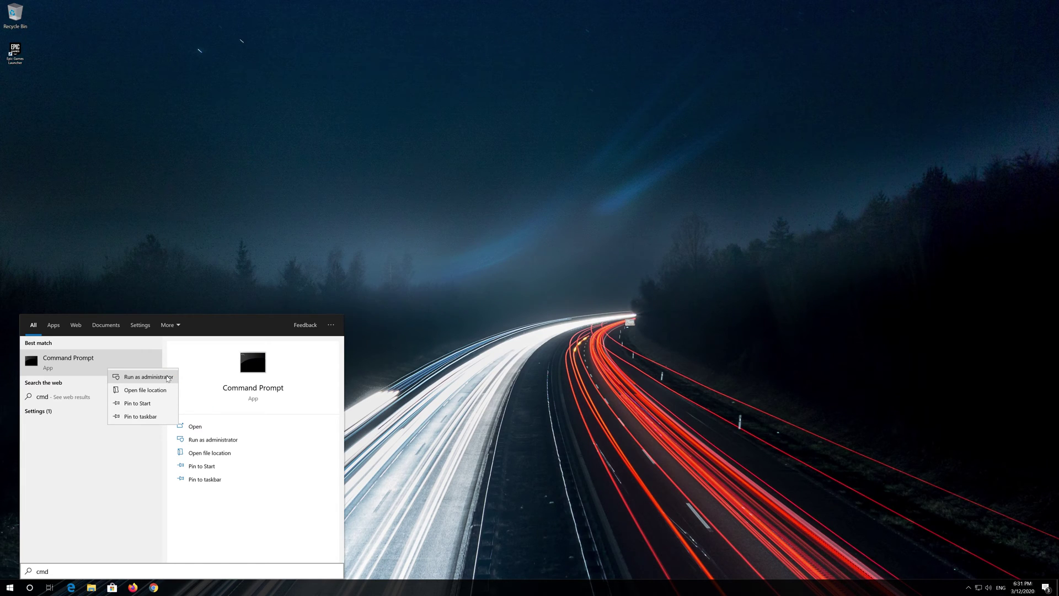
pyautogui.click(167, 378)
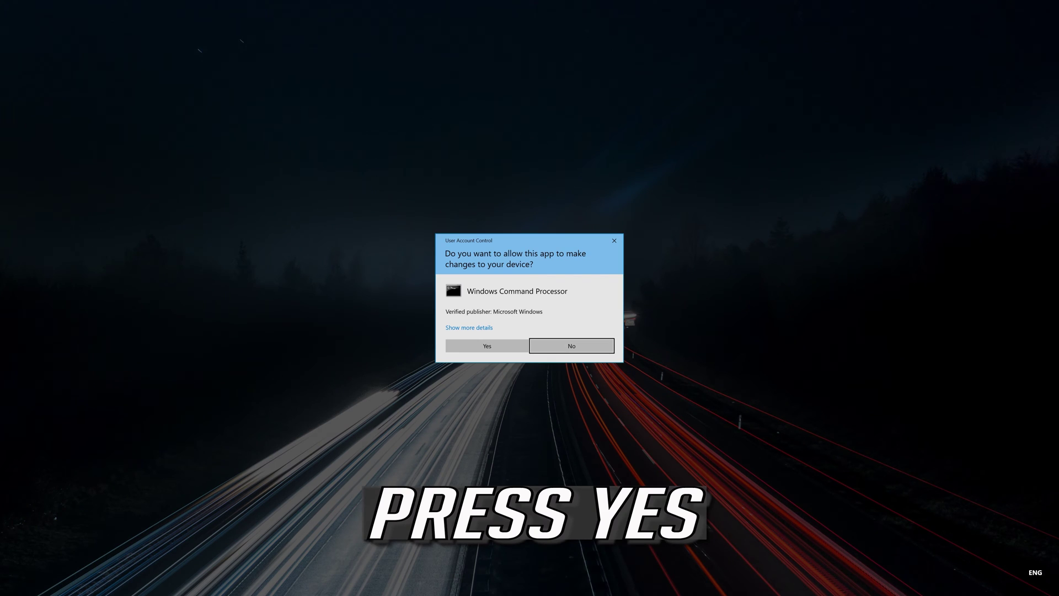
# Approve the UAC prompt, centre and enlarge the console, and run netsh int ip reset C:\resetlog.txt.
pyautogui.click(488, 346)
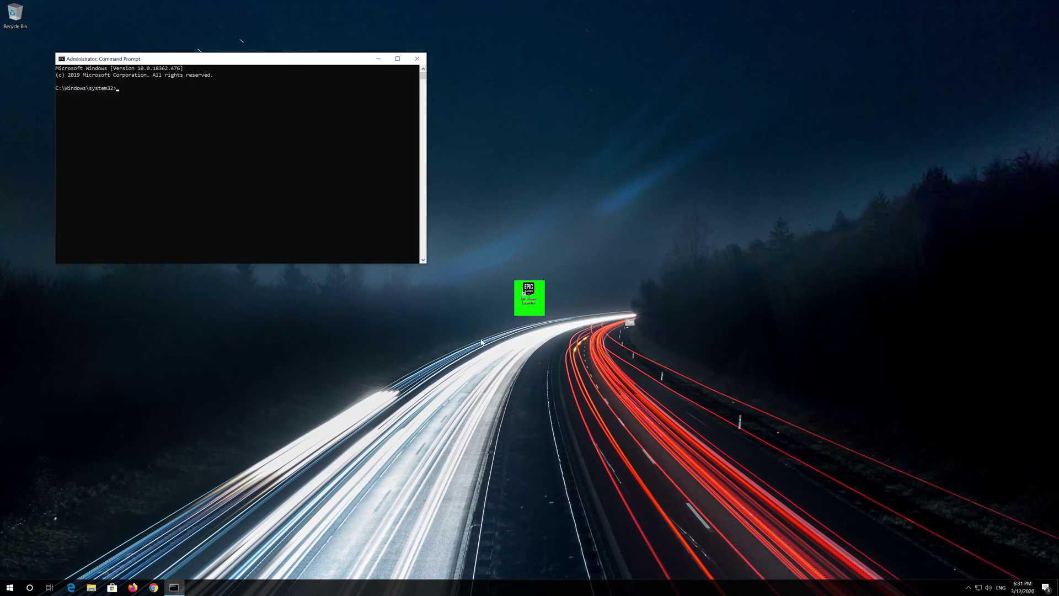
pyautogui.moveTo(320, 60); pyautogui.dragTo(565, 172)
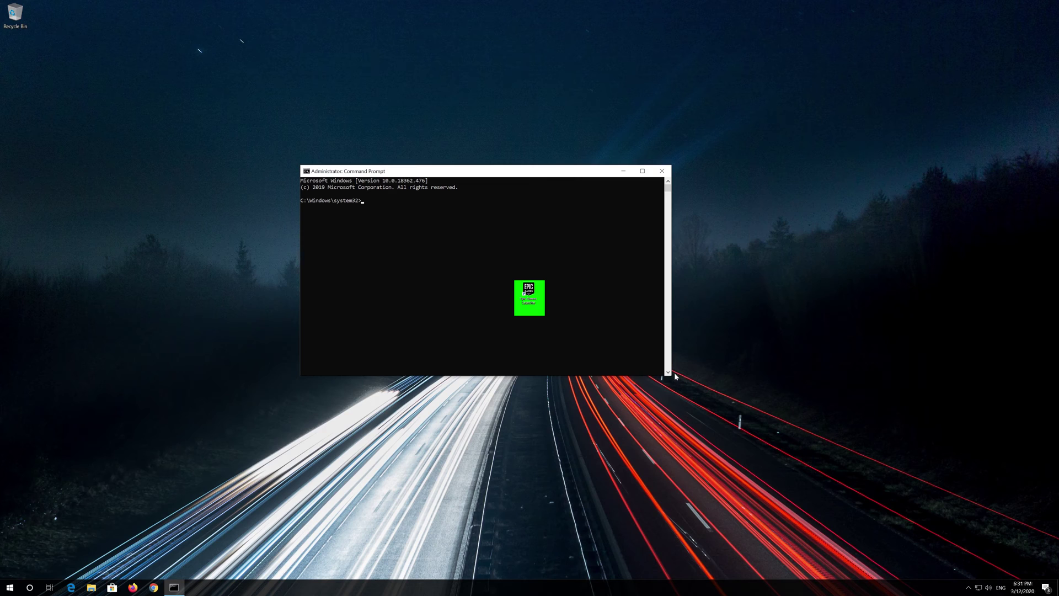
pyautogui.moveTo(672, 378); pyautogui.dragTo(735, 400)
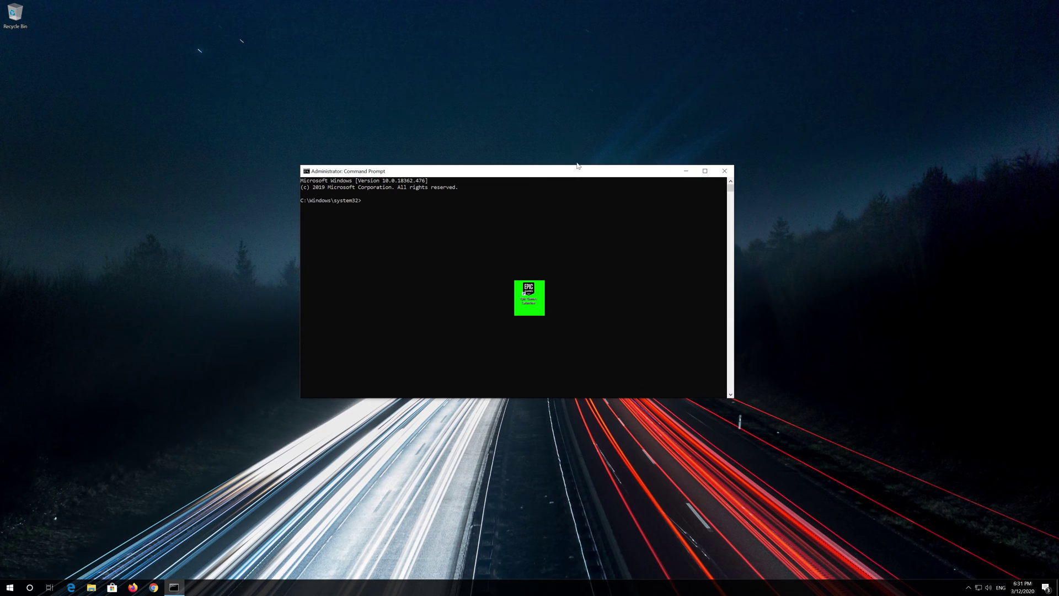
pyautogui.moveTo(578, 166); pyautogui.dragTo(592, 161)
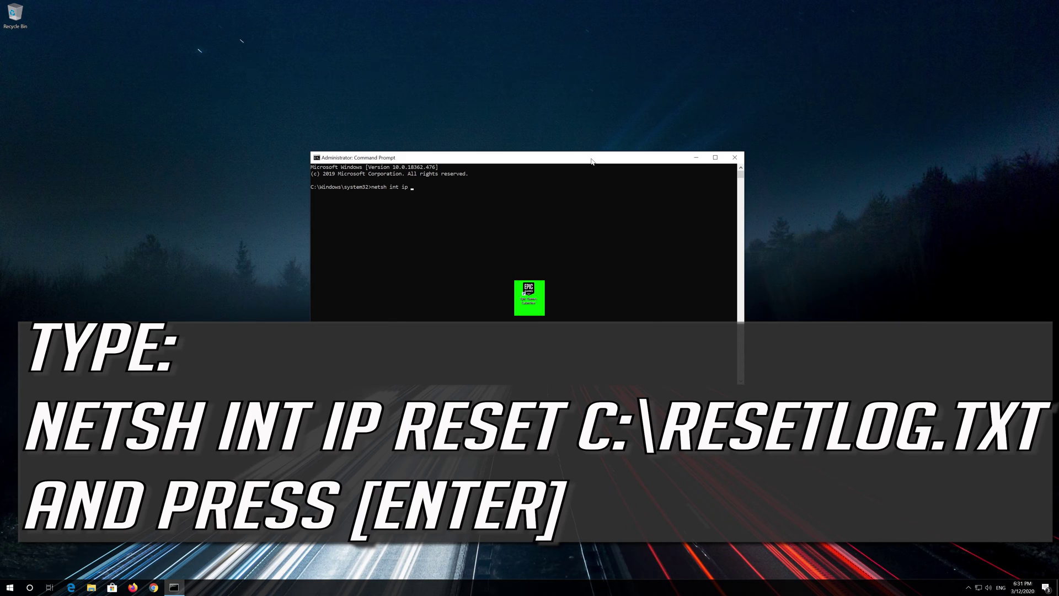
pyautogui.write('reset C:\resetlog.txt')
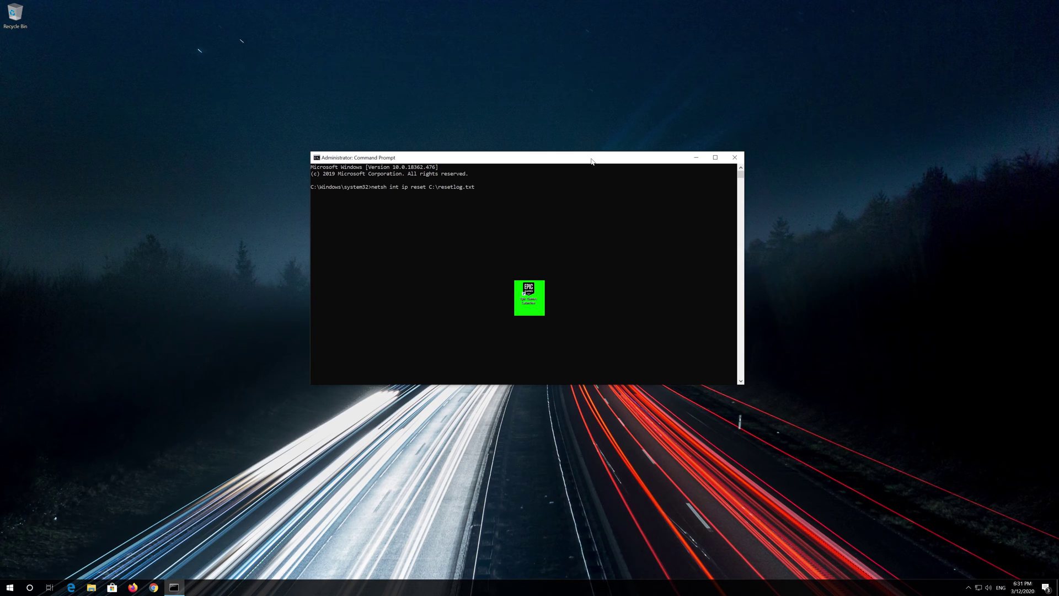
pyautogui.press('Return')
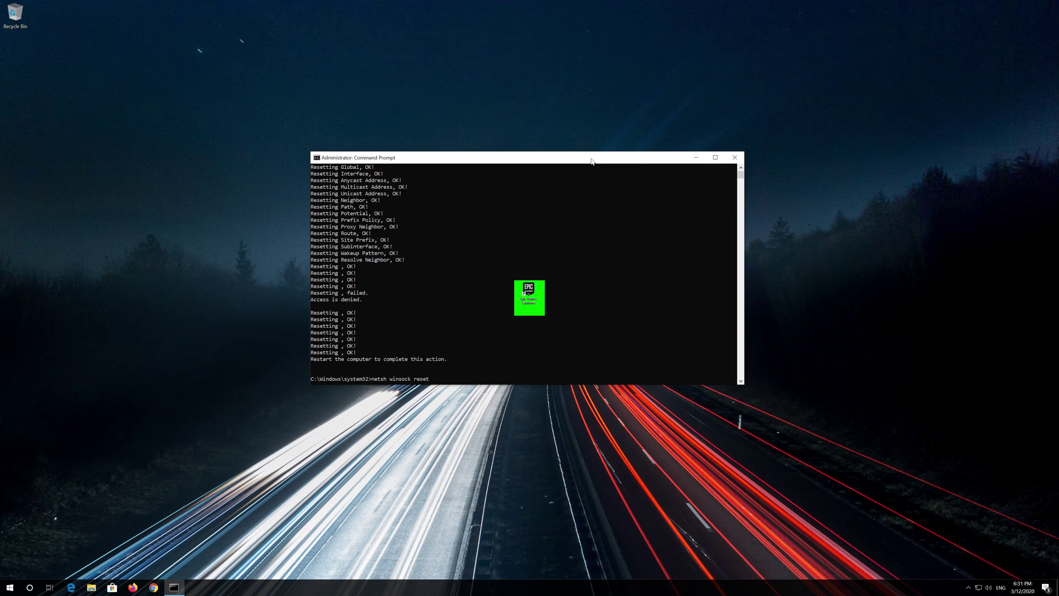
# Run netsh winsock reset and ipconfig /flushdns, then exit the console.
pyautogui.press('Return')
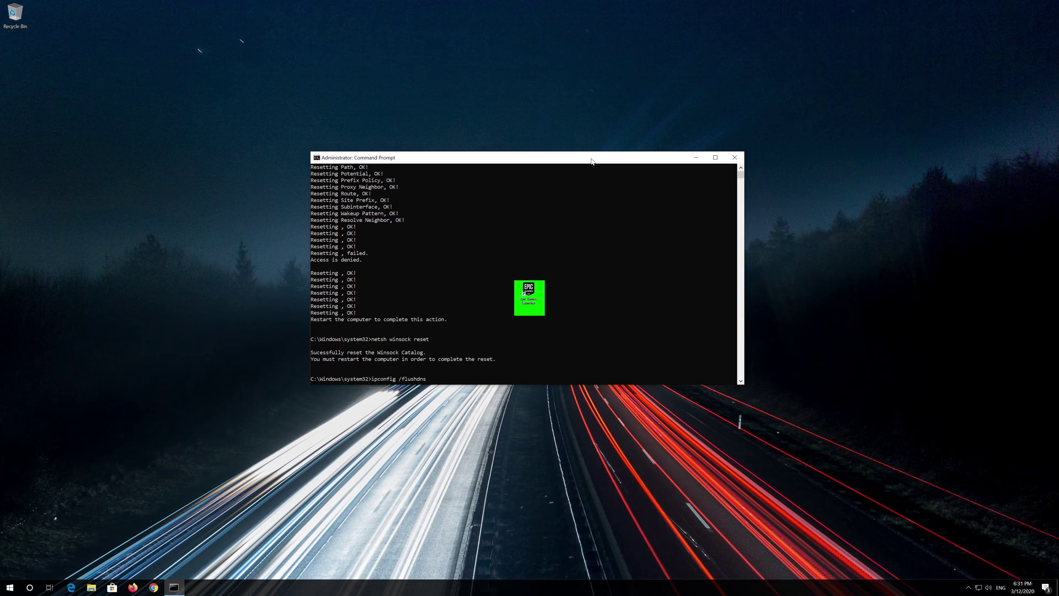
pyautogui.press('Return')
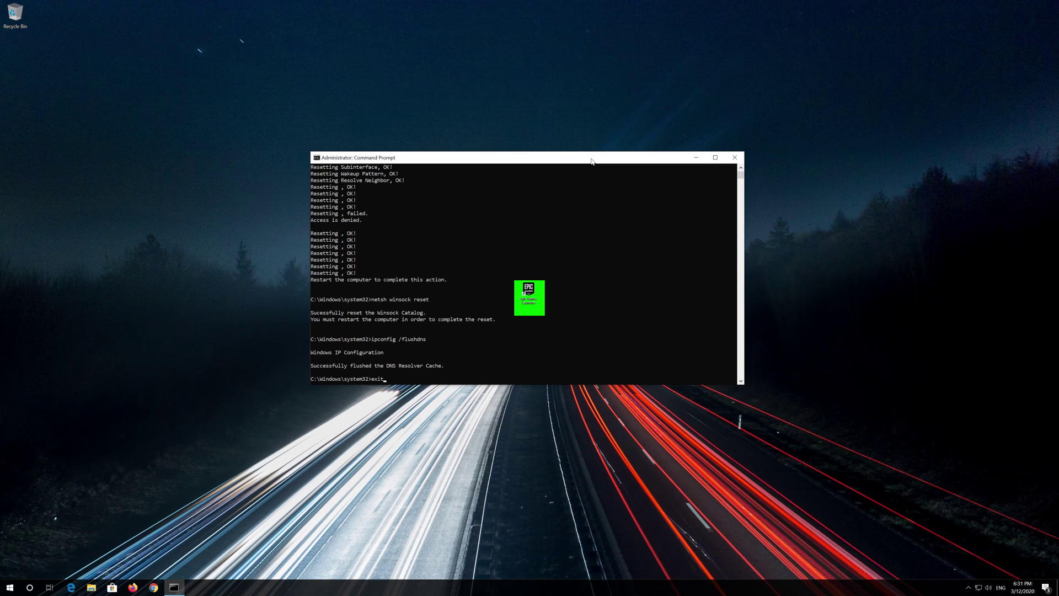
pyautogui.press('Return')
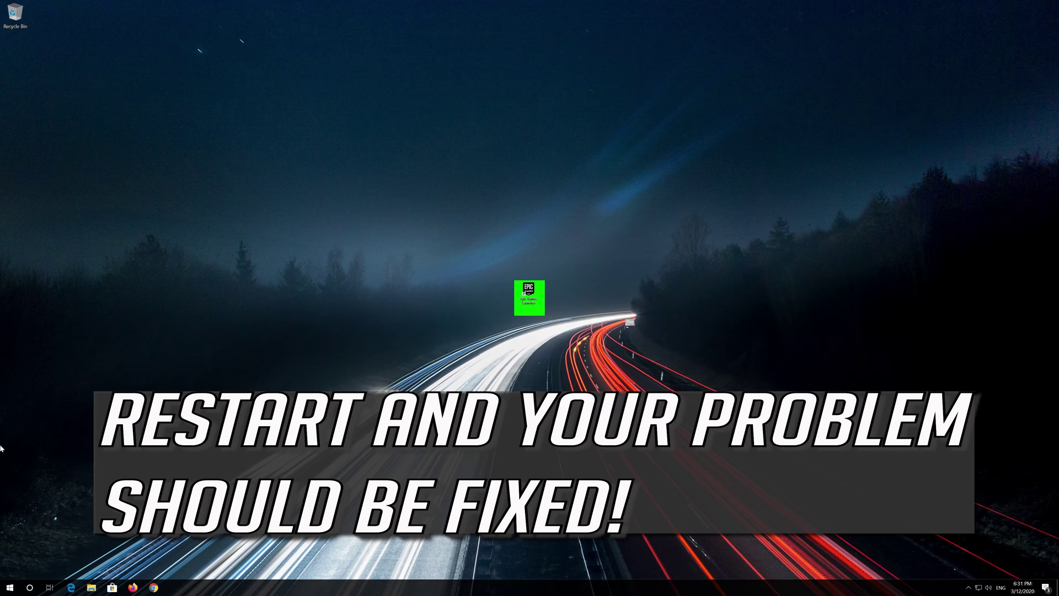
# Restart the computer from the Start menu's power options.
pyautogui.click(10, 587)
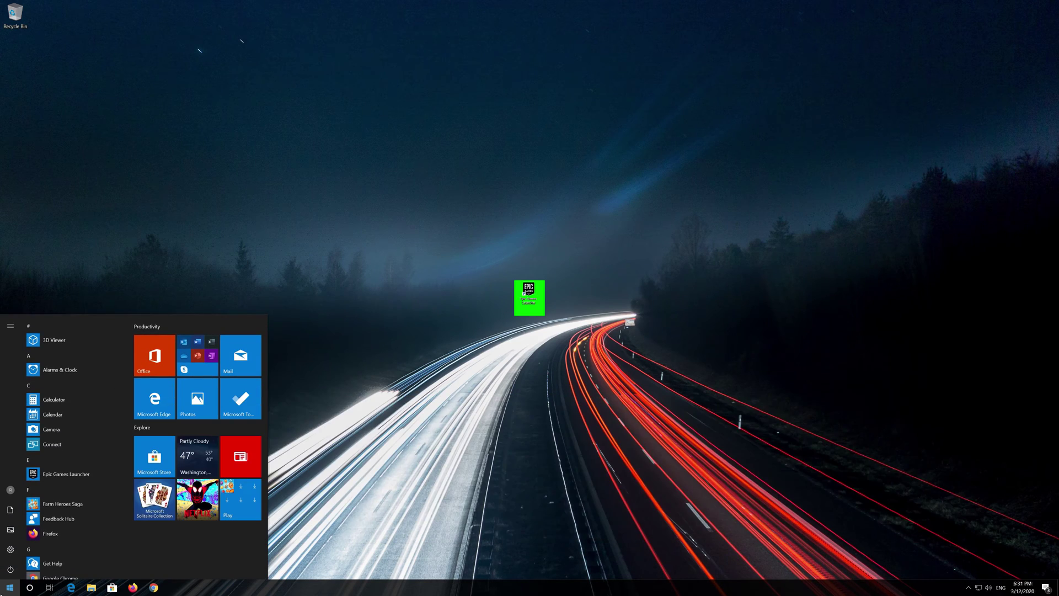
pyautogui.click(6, 572)
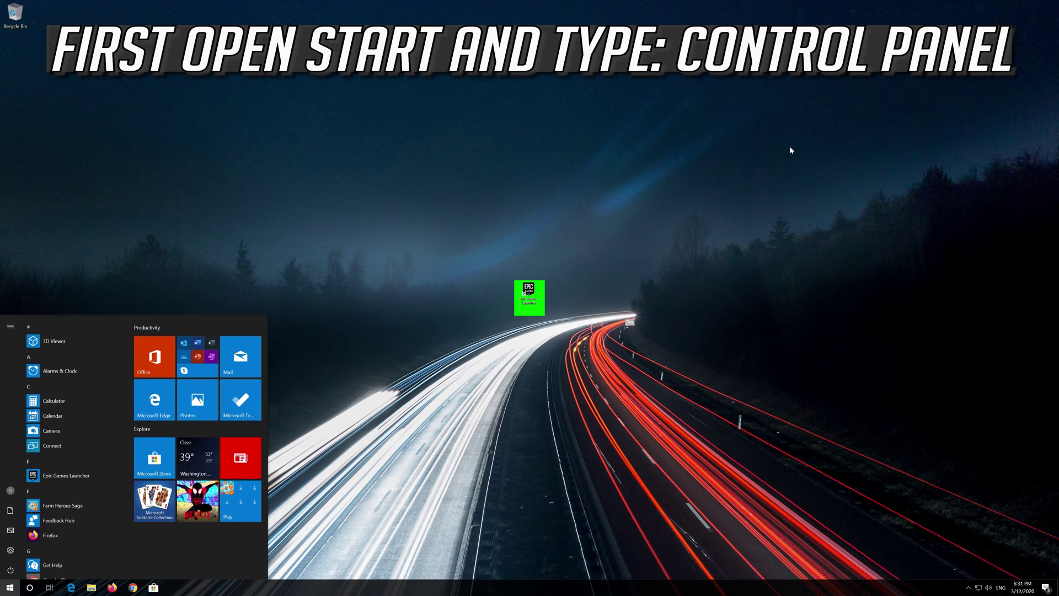
pyautogui.press('super')
pyautogui.press('super')
# Open Control Panel and reach Change adapter settings via Network and Internet > Network and Sharing Center.
pyautogui.write('control panel')
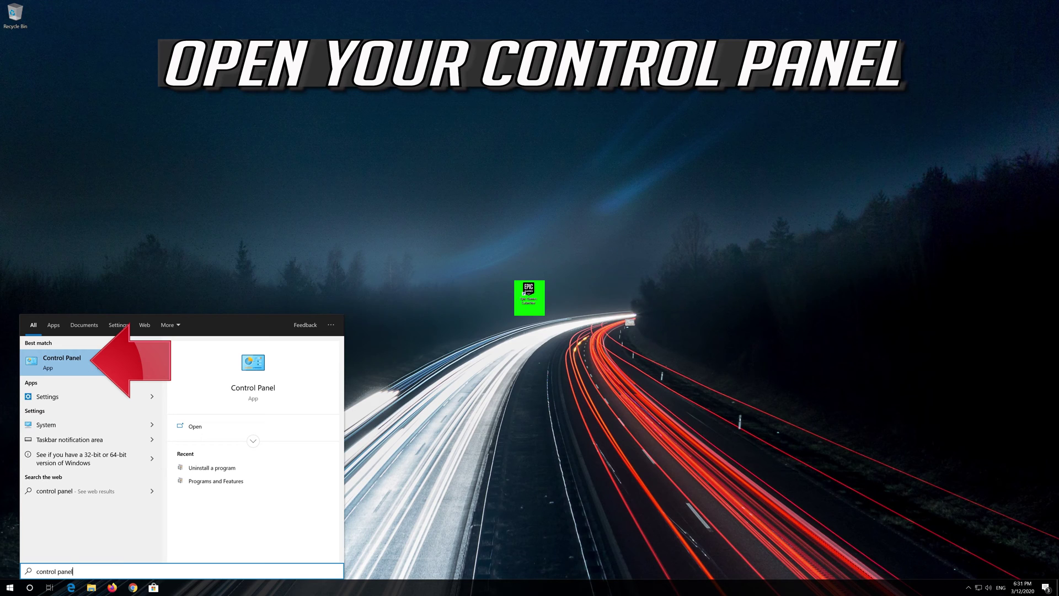
pyautogui.click(98, 363)
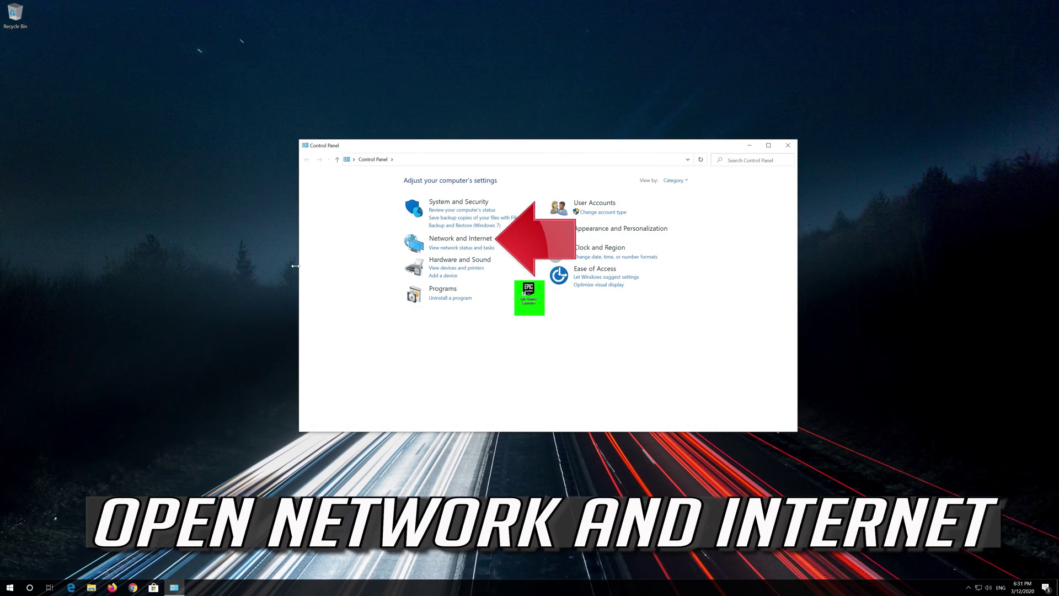
pyautogui.click(469, 240)
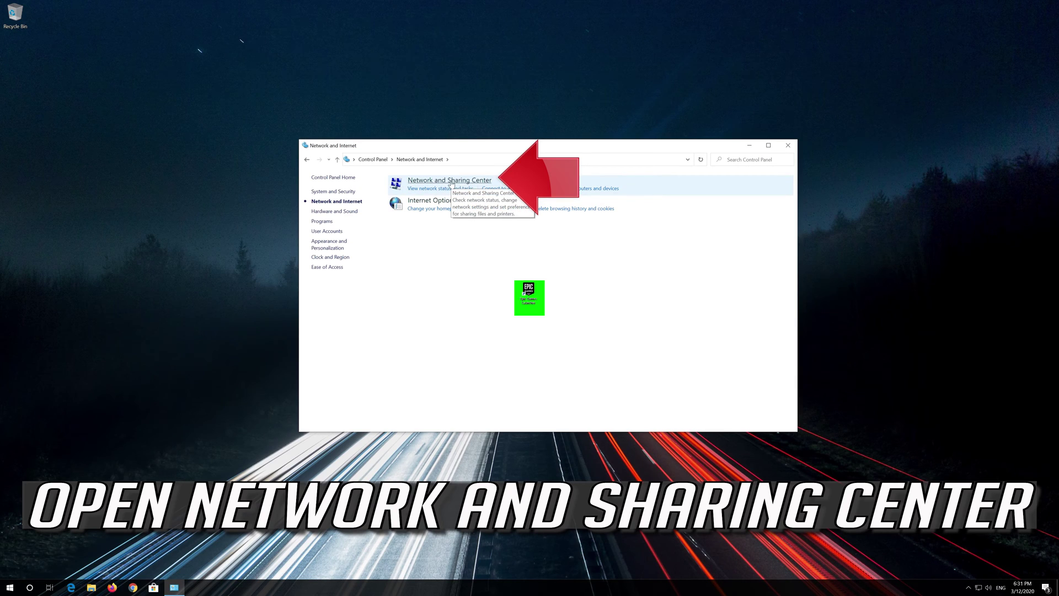
pyautogui.click(460, 183)
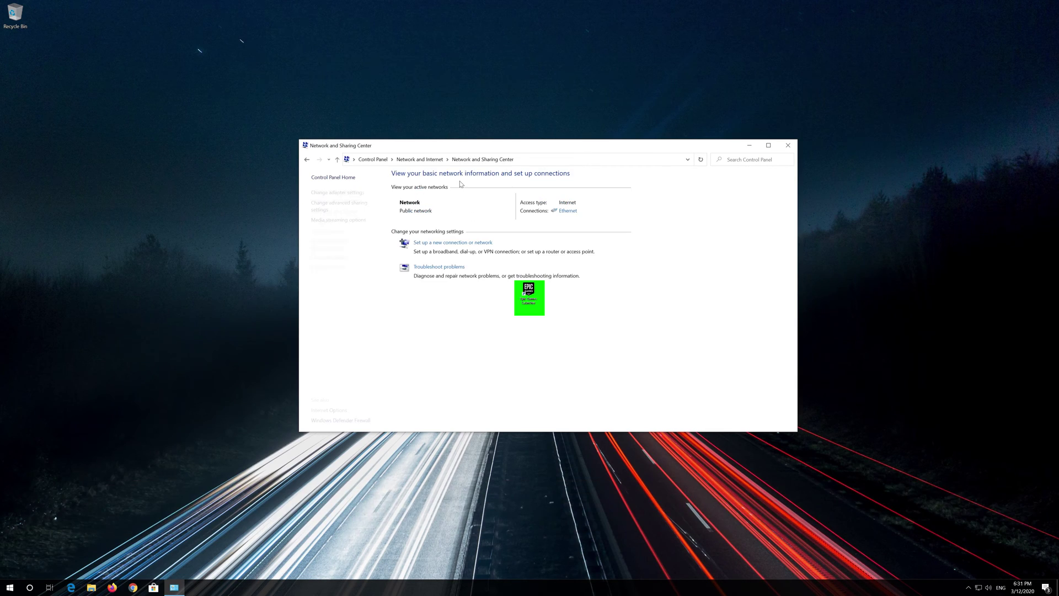
pyautogui.click(337, 193)
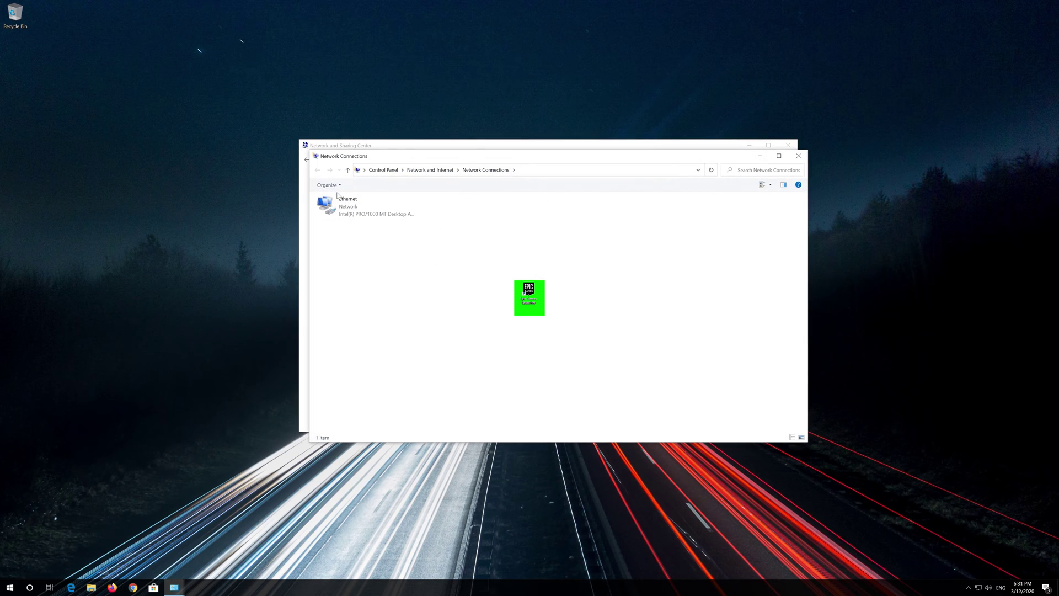
# Open the Ethernet adapter's properties, then the Internet Protocol Version 4 (TCP/IPv4) properties.
pyautogui.click(344, 205)
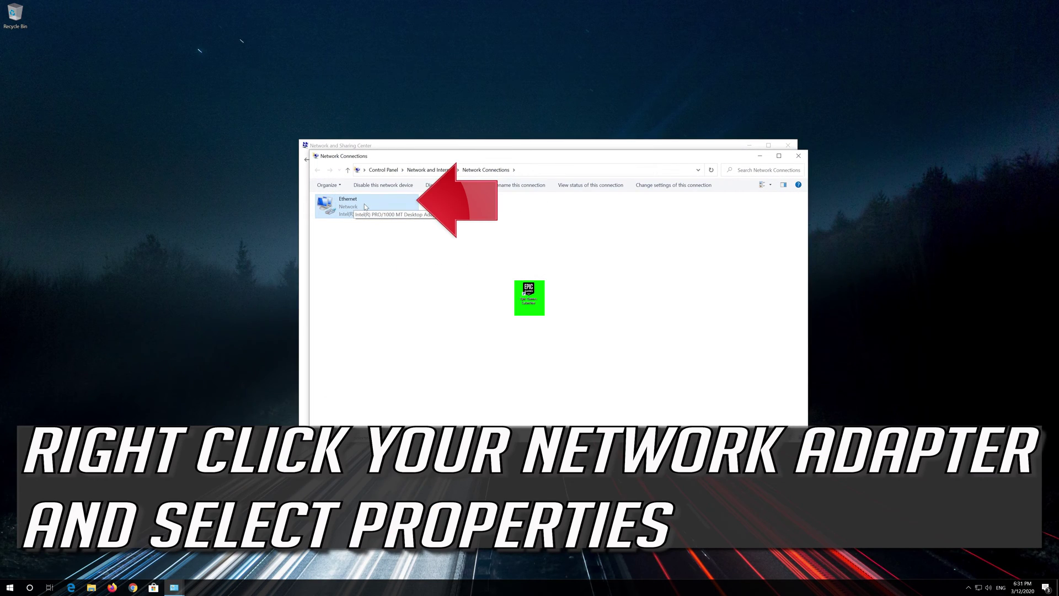
pyautogui.rightClick(364, 205)
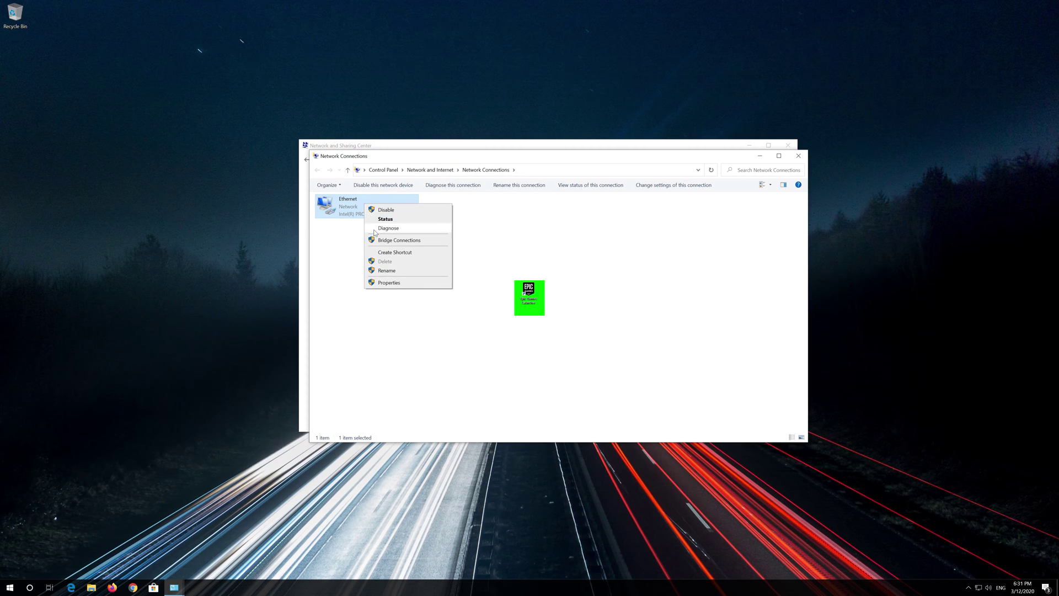
pyautogui.click(398, 284)
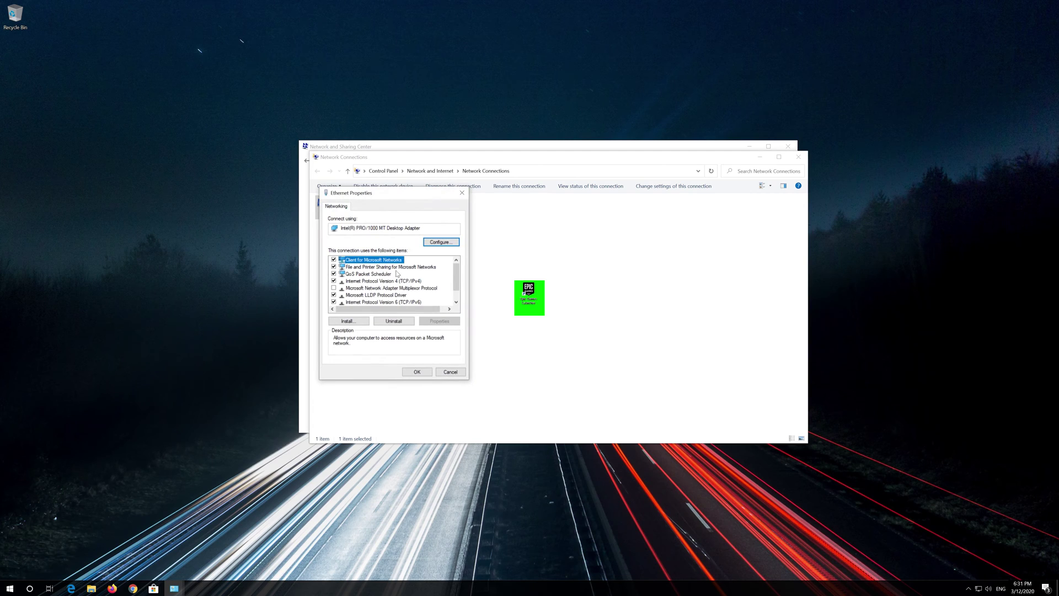
pyautogui.moveTo(393, 194); pyautogui.dragTo(557, 199)
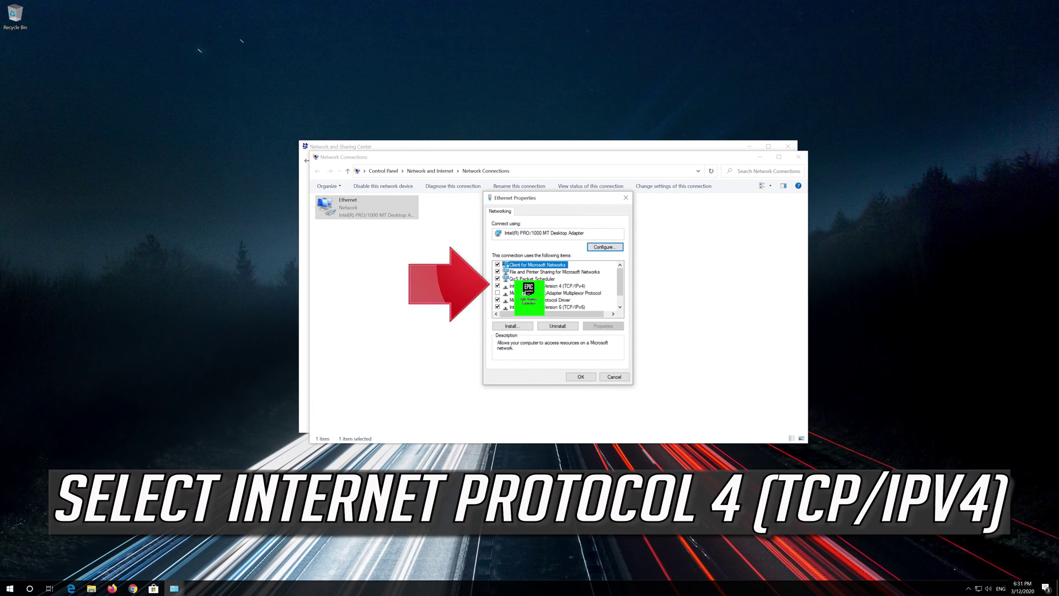
pyautogui.click(570, 286)
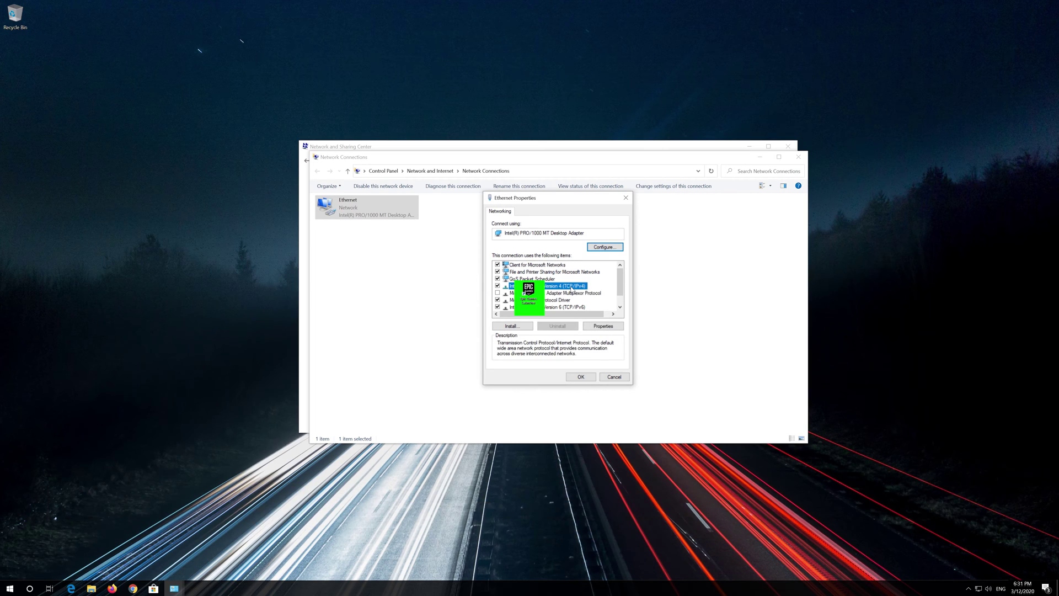
pyautogui.click(604, 327)
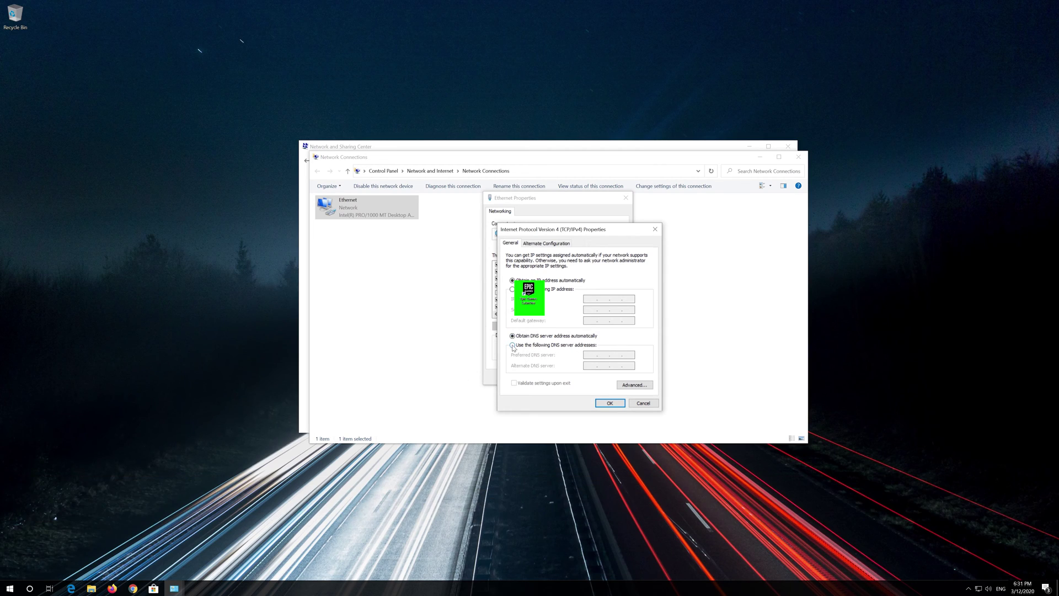
# Use manual DNS servers: preferred 1.1.1.1, alternate 1.0.0.1, and save with OK.
pyautogui.click(512, 346)
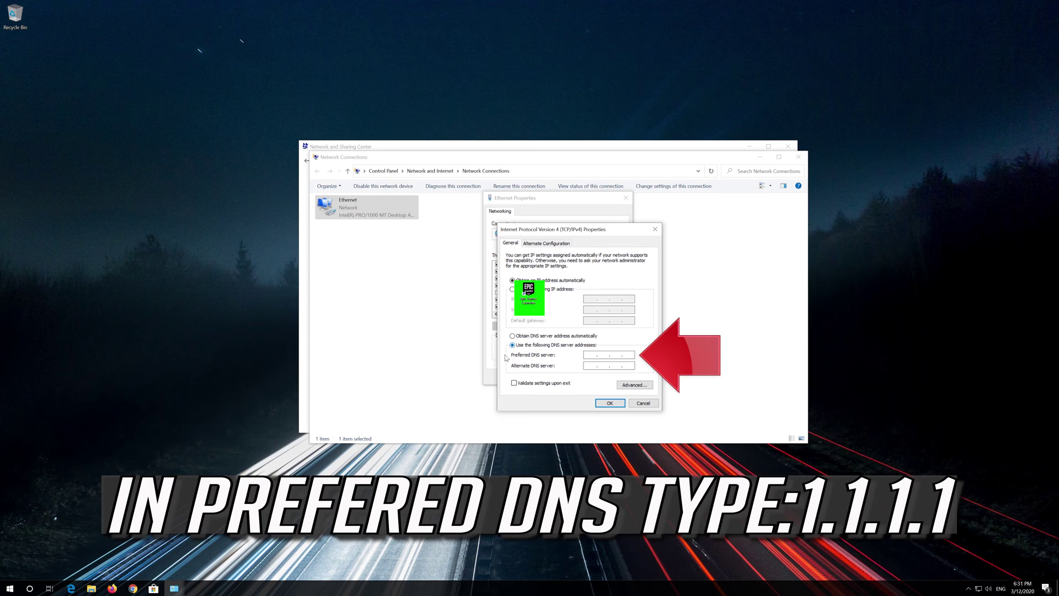
pyautogui.click(590, 357)
pyautogui.write('1.1.1.1')
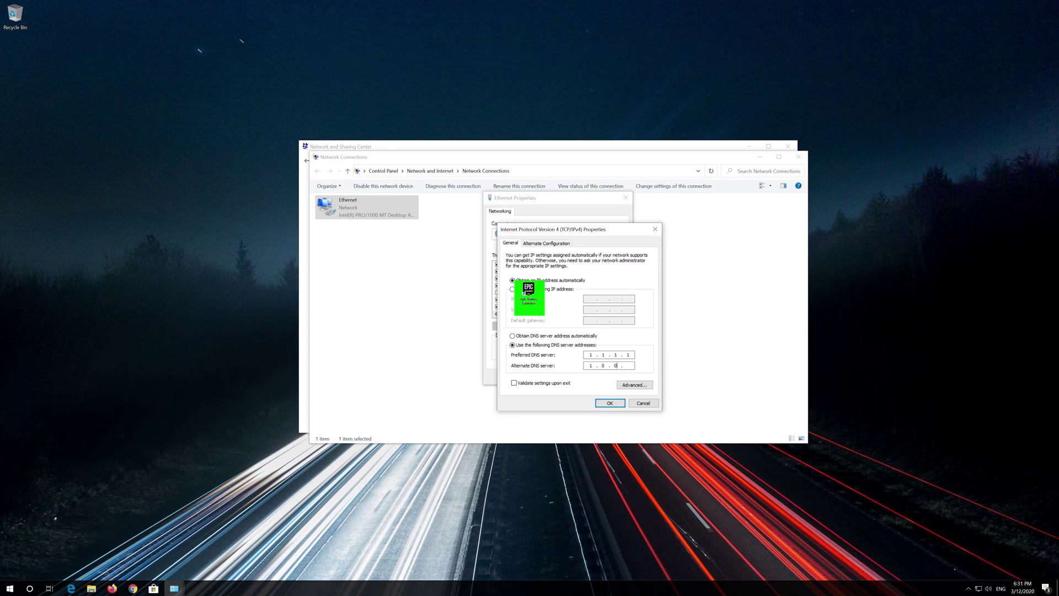
pyautogui.write('1')
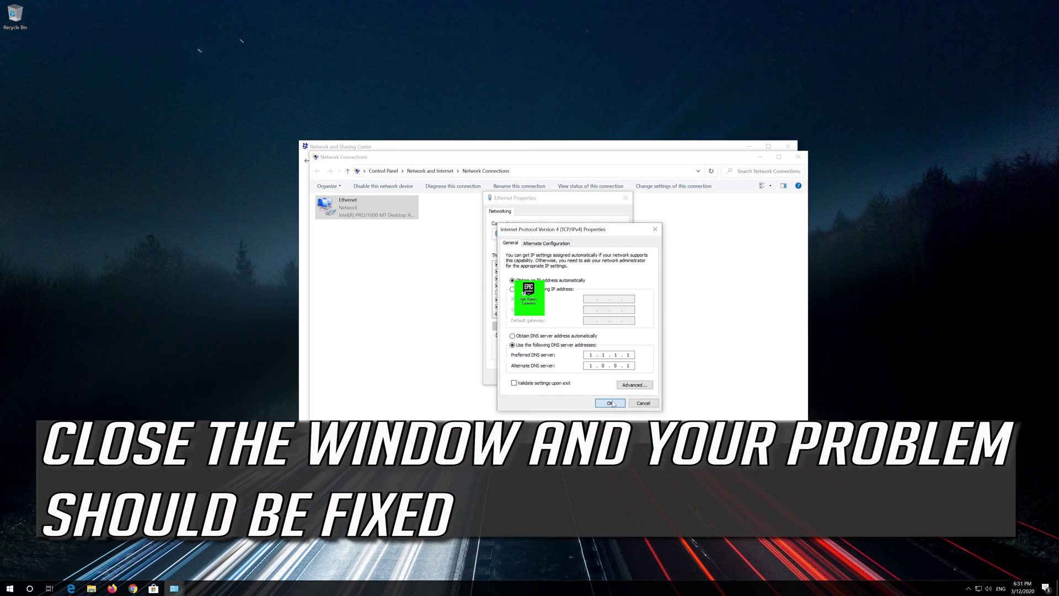
pyautogui.click(611, 403)
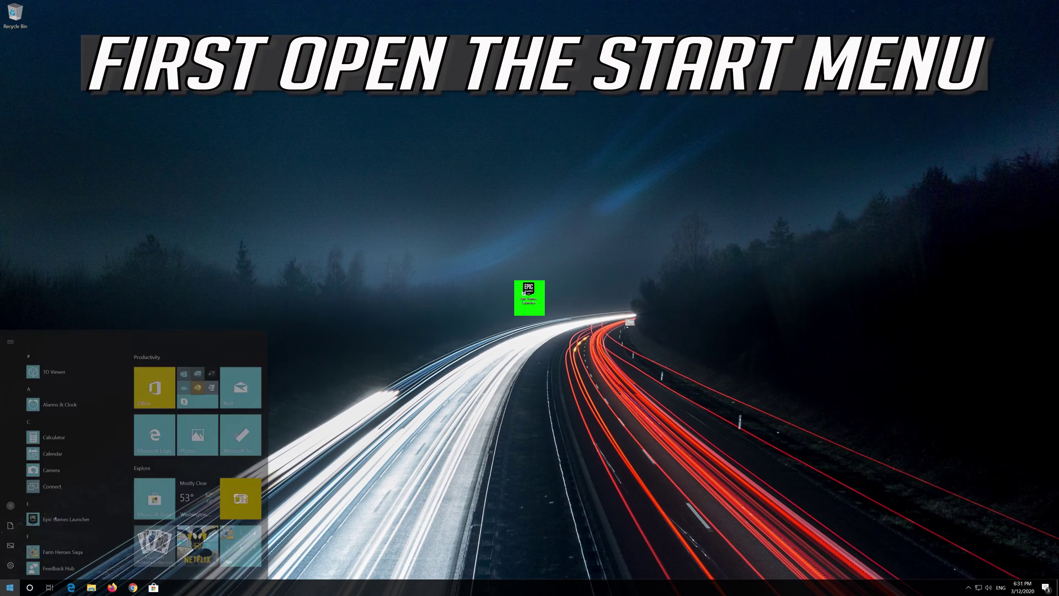
# Open Settings > Network & Internet and scroll the Status page down to Network reset.
pyautogui.moveTo(8, 549)
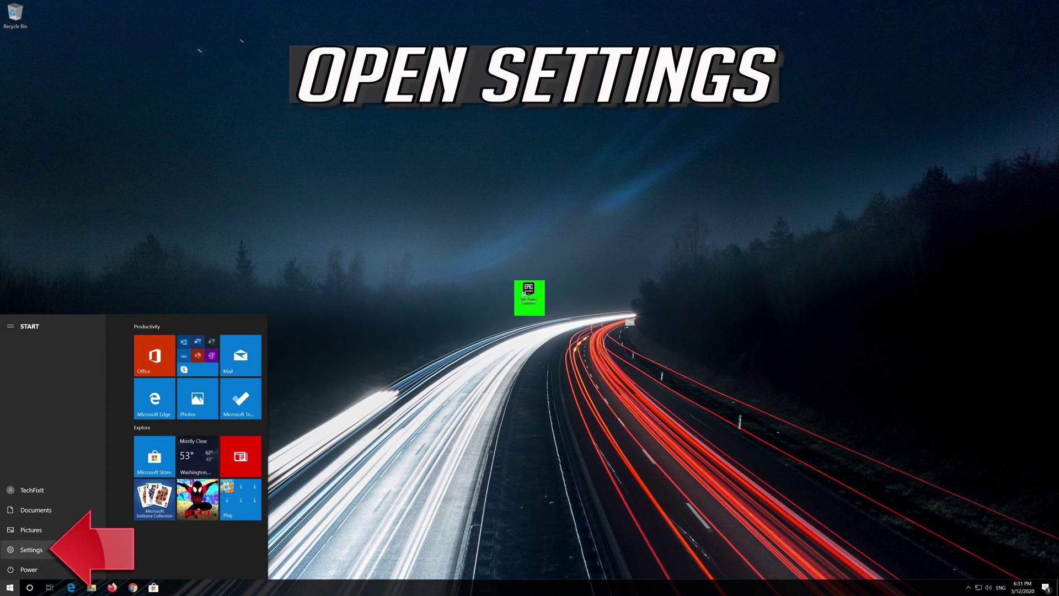
pyautogui.click(31, 549)
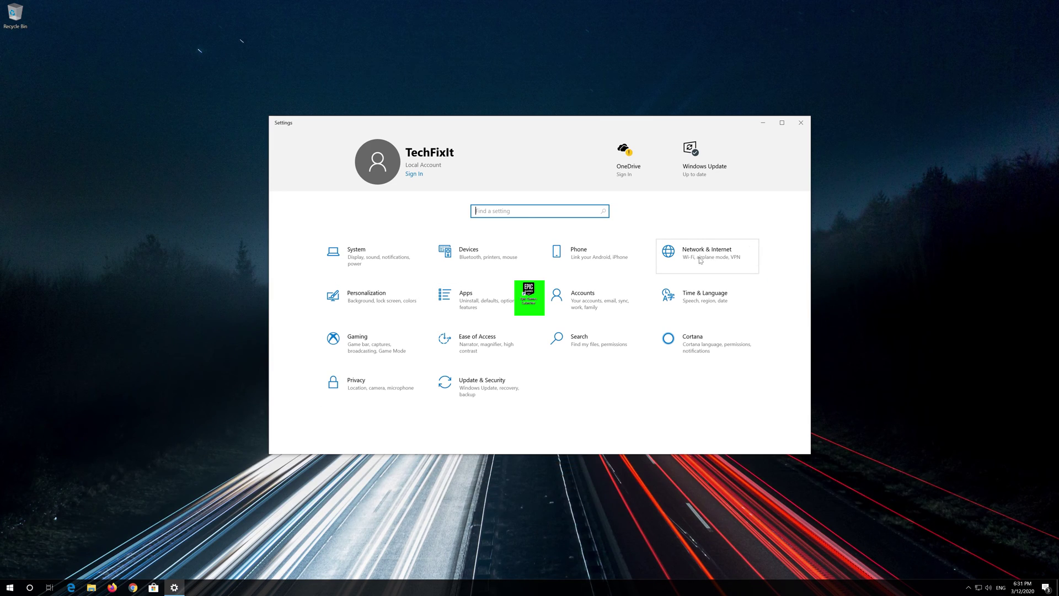
pyautogui.click(705, 258)
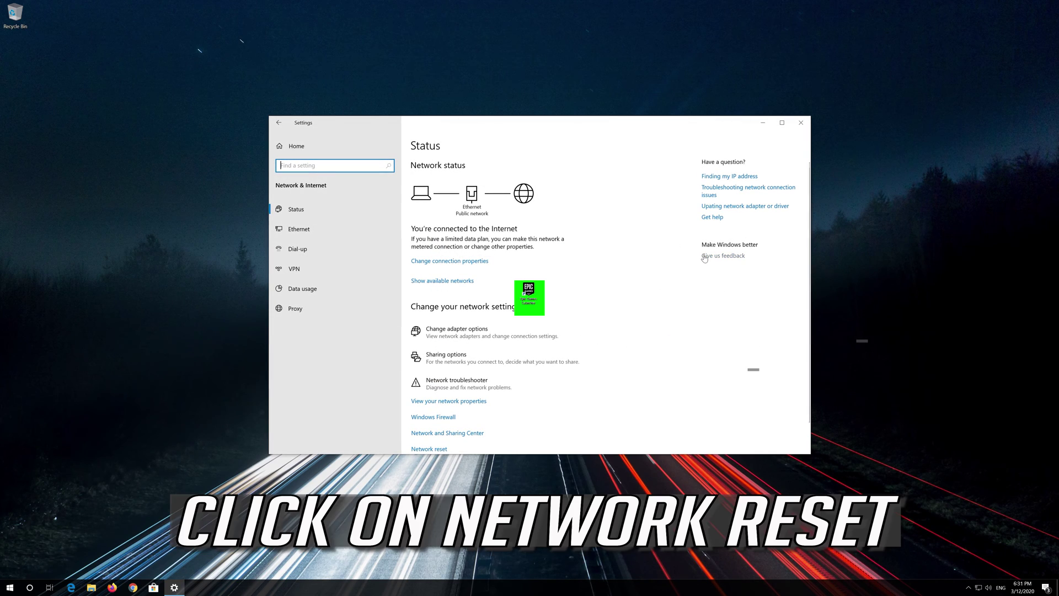
pyautogui.scroll(-1, 510, 297)
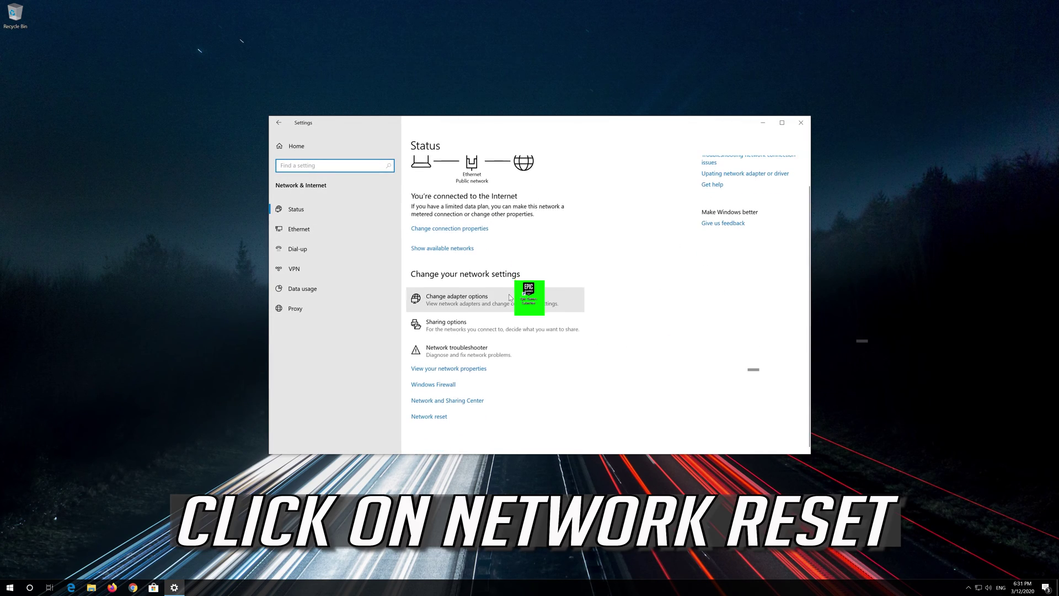
# Run Network reset with Reset now, confirm Yes, dismiss the sign-out notice and close Settings.
pyautogui.click(436, 417)
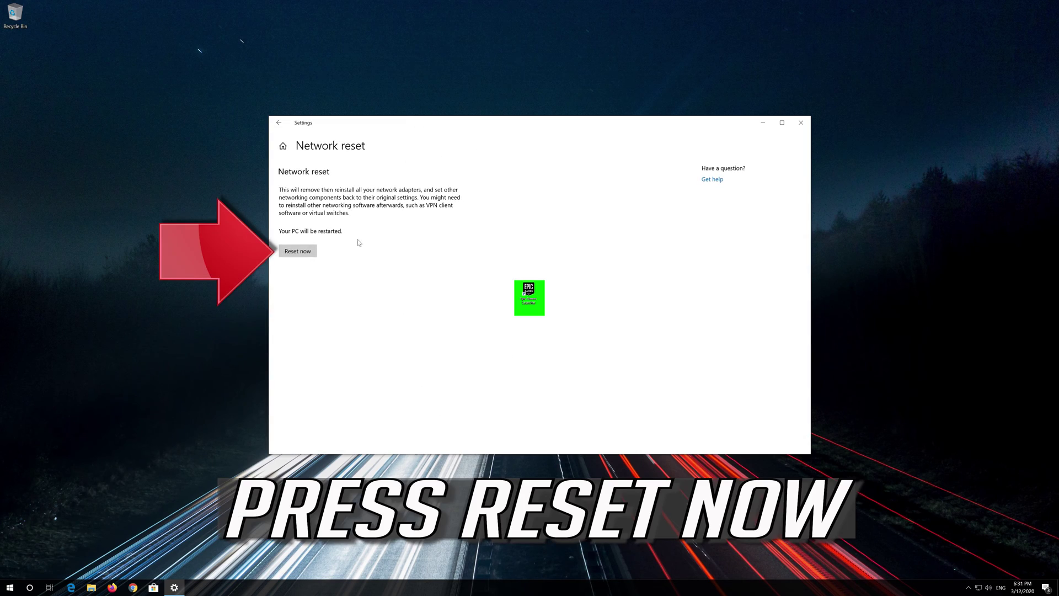
pyautogui.click(290, 252)
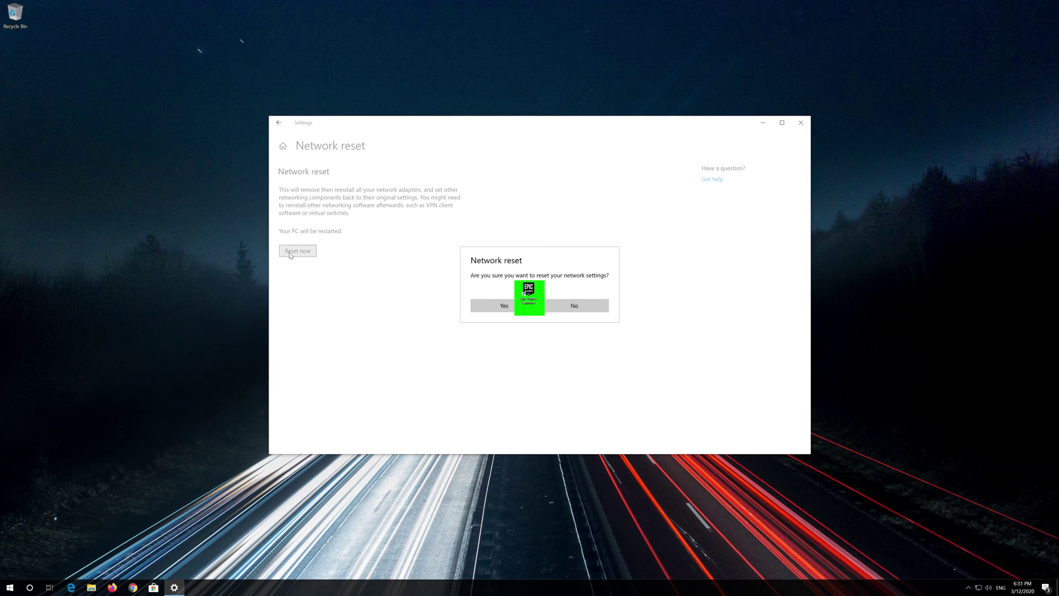
pyautogui.click(503, 307)
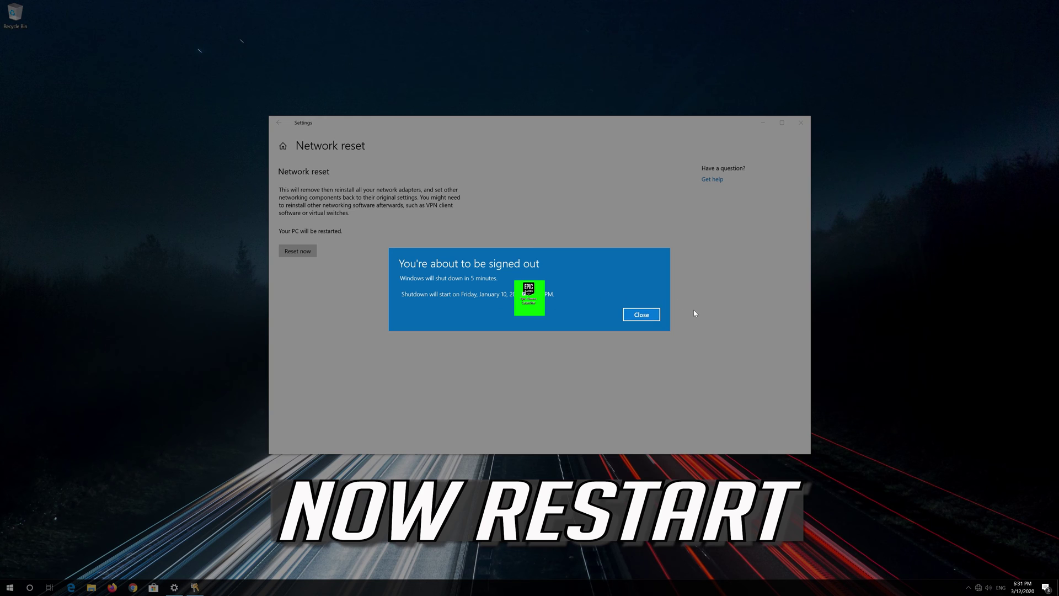
pyautogui.click(641, 314)
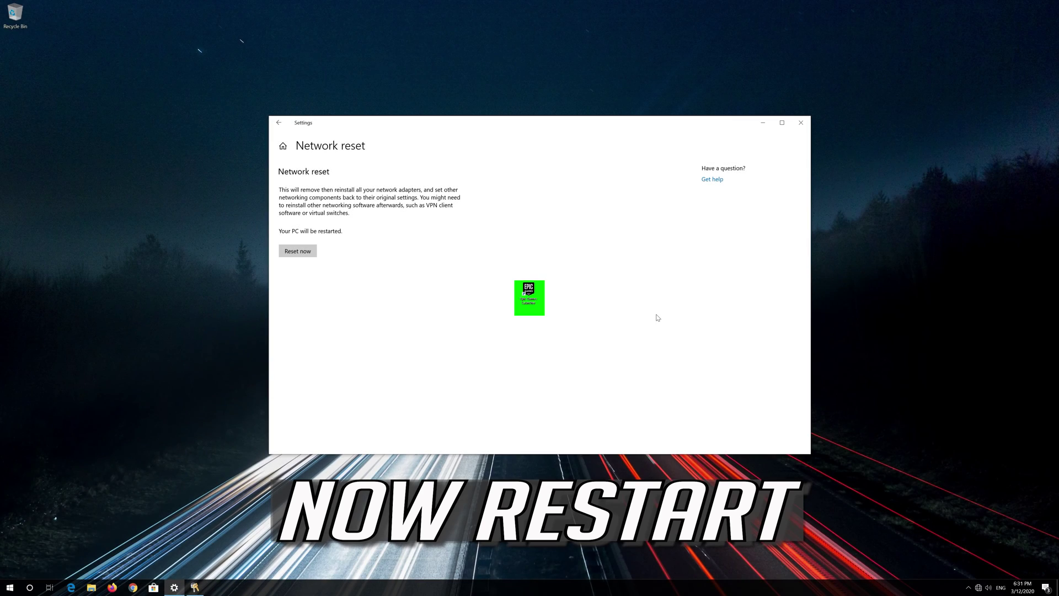
pyautogui.click(801, 122)
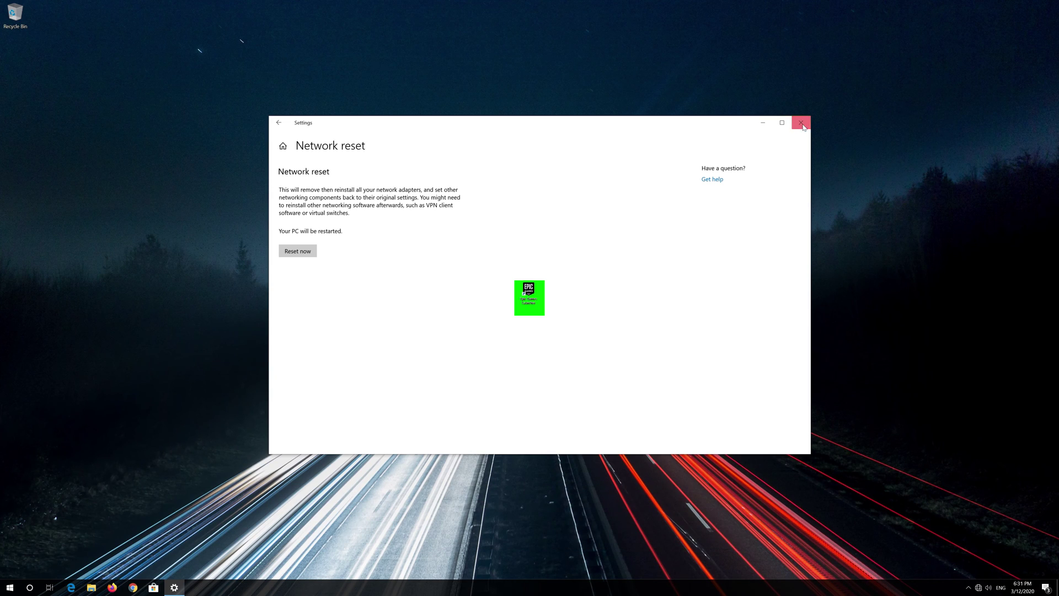
pyautogui.click(10, 587)
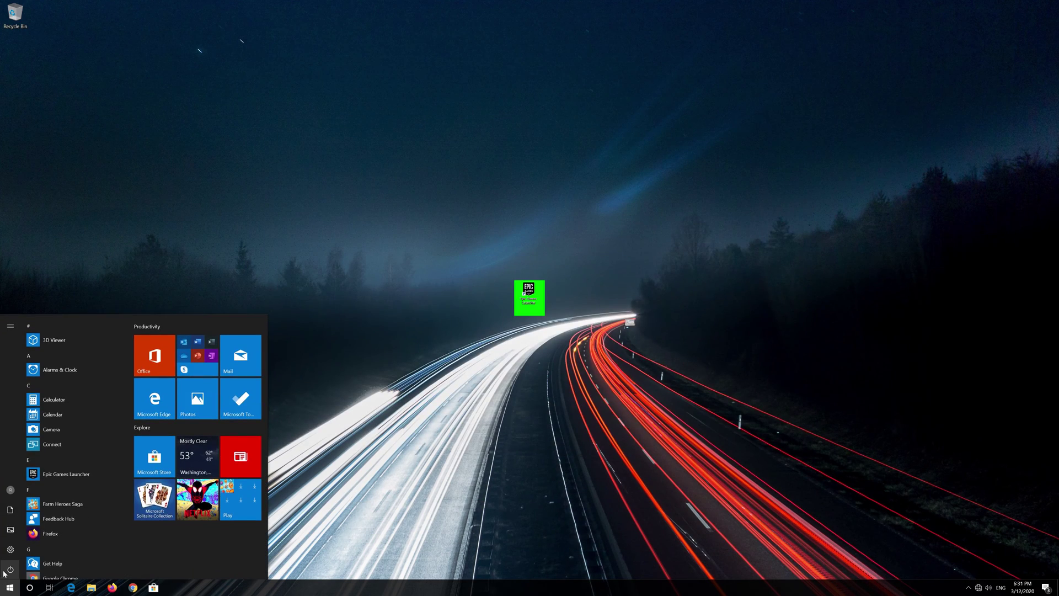
# Restart the PC and, after reboot, allow it to be discoverable on the network.
pyautogui.moveTo(3, 572)
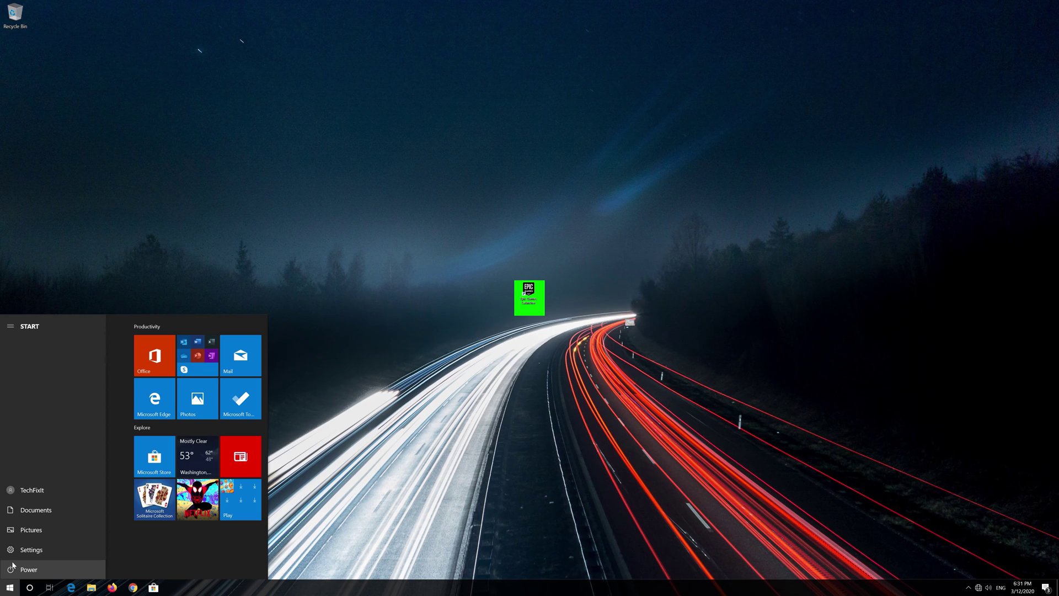
pyautogui.click(13, 569)
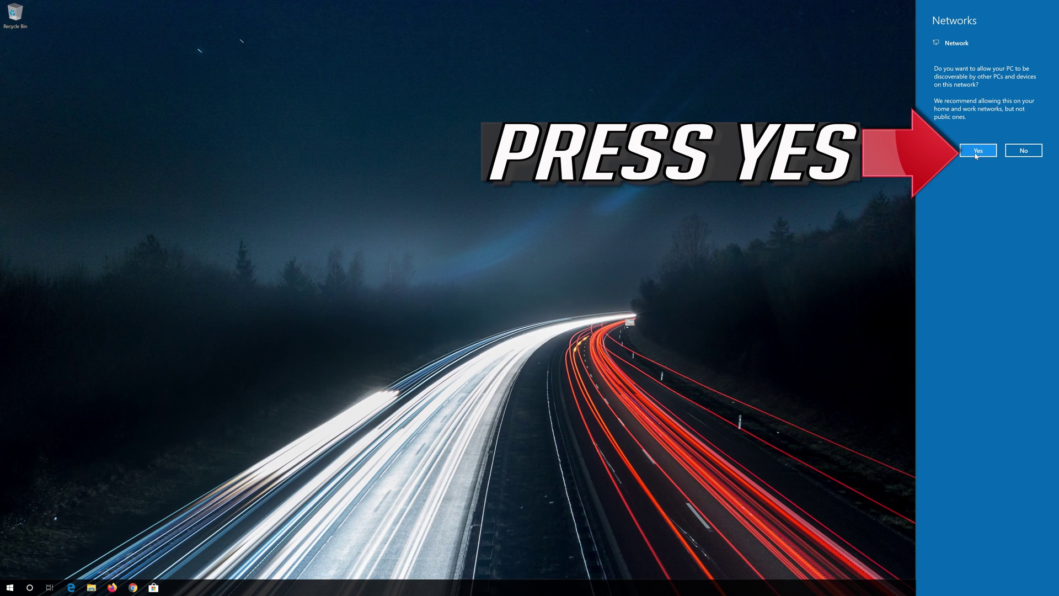
pyautogui.click(978, 151)
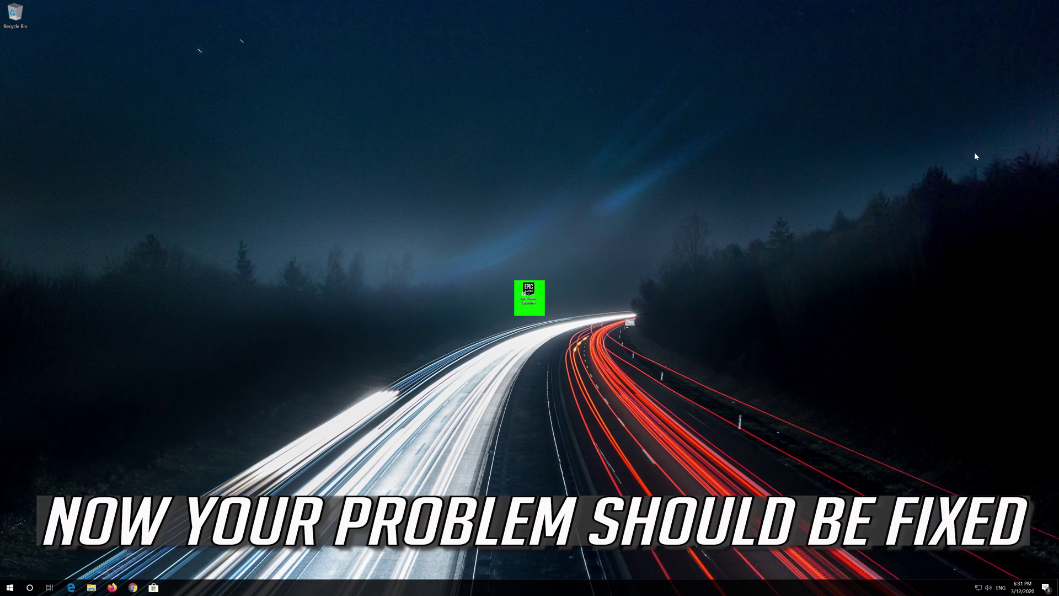